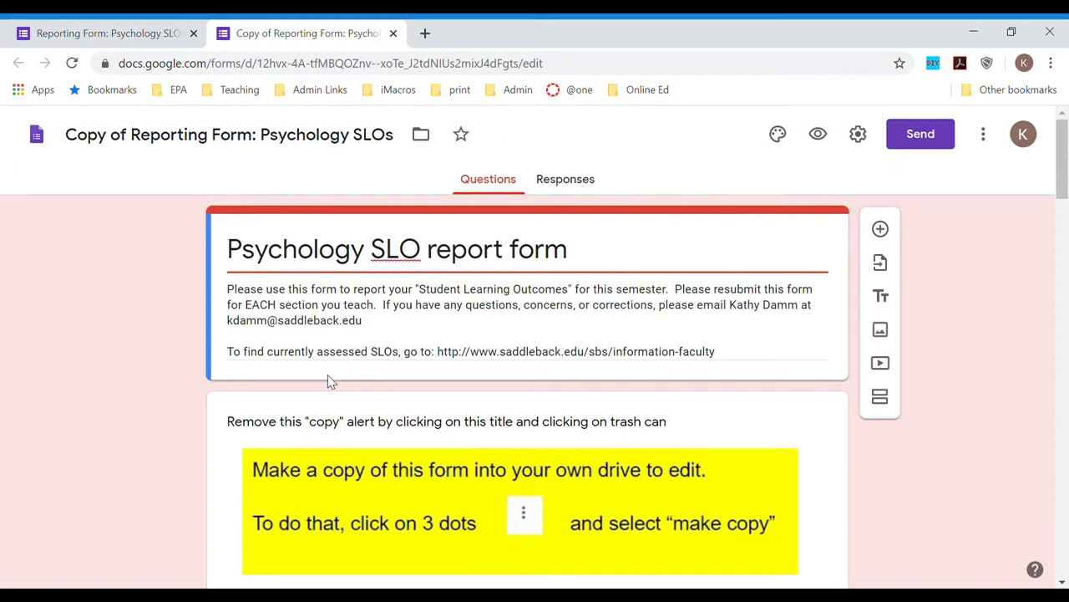
{"action": "left_click", "coordinate": [117, 33]}
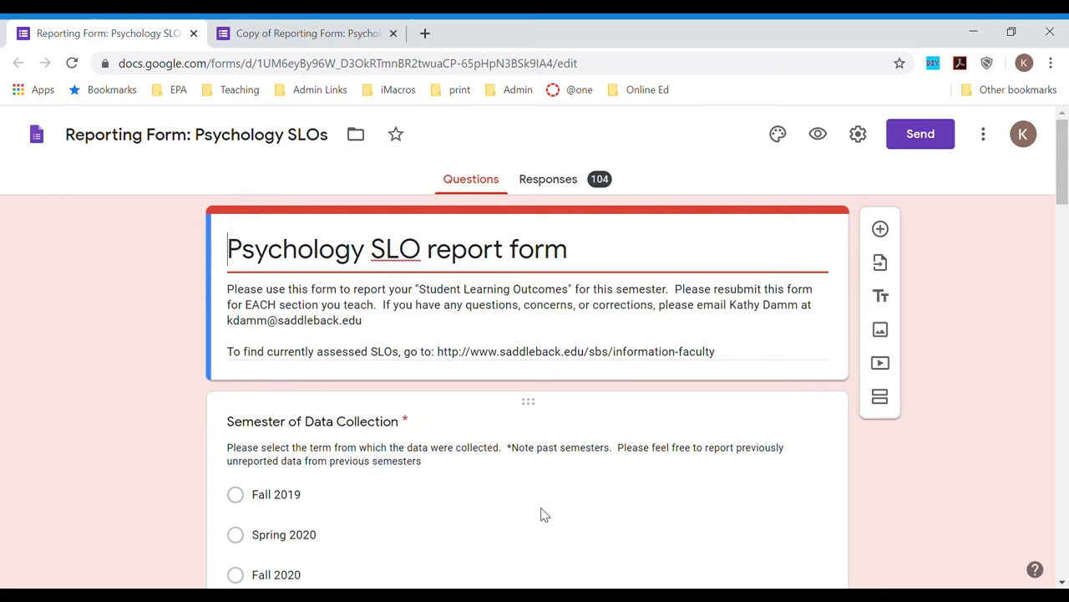
{"action": "left_click", "coordinate": [908, 478]}
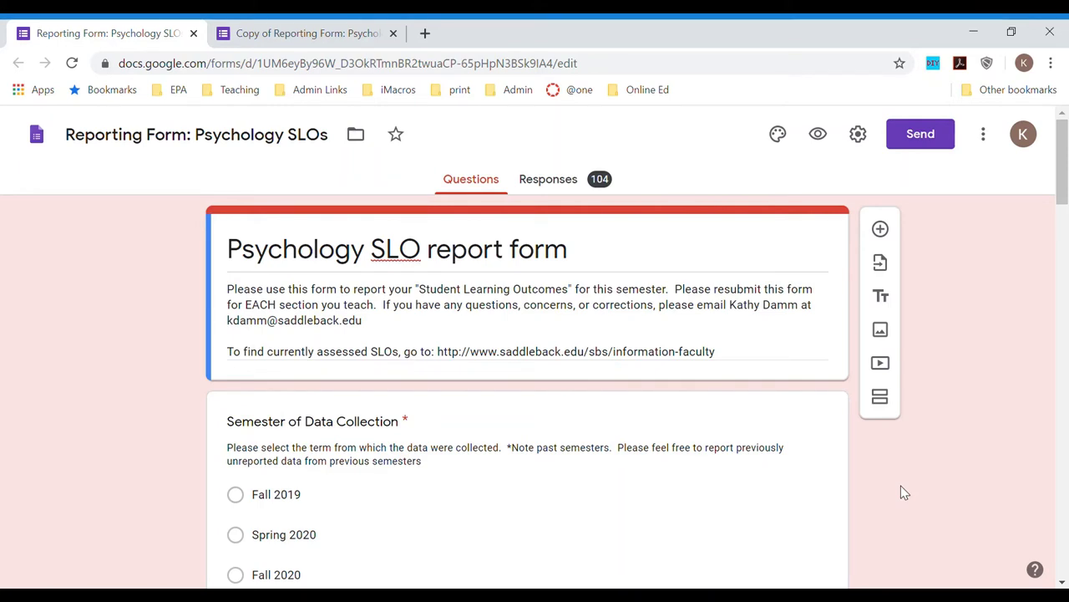
- Scroll down until Spring 2021 and Other appear among the semester choices
{"action": "scroll", "coordinate": [902, 492], "scroll_direction": "down", "scroll_amount": 1}
{"action": "scroll", "coordinate": [900, 492], "scroll_direction": "down", "scroll_amount": 1}
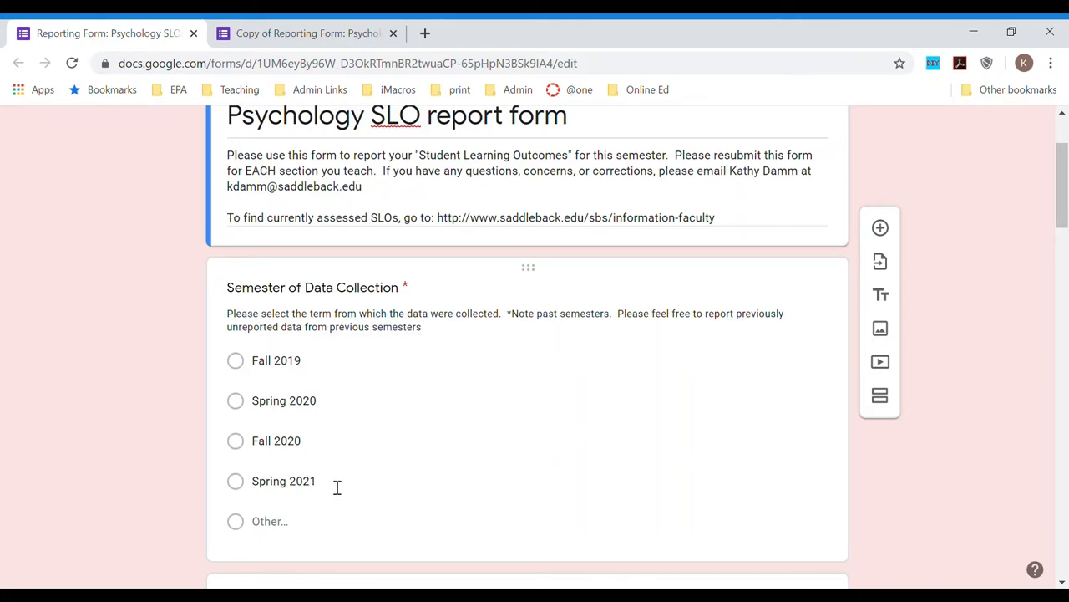
- Add a new 'Fall 2021' choice to the Semester of Data Collection question
{"action": "left_click", "coordinate": [465, 457]}
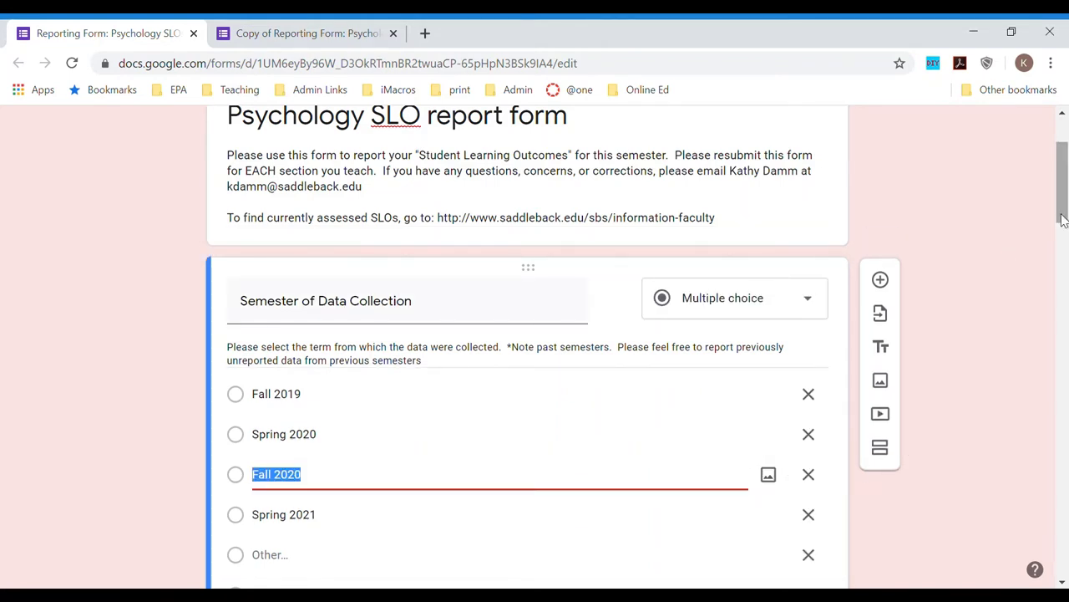
{"action": "scroll", "coordinate": [1063, 218], "scroll_direction": "down", "scroll_amount": 3}
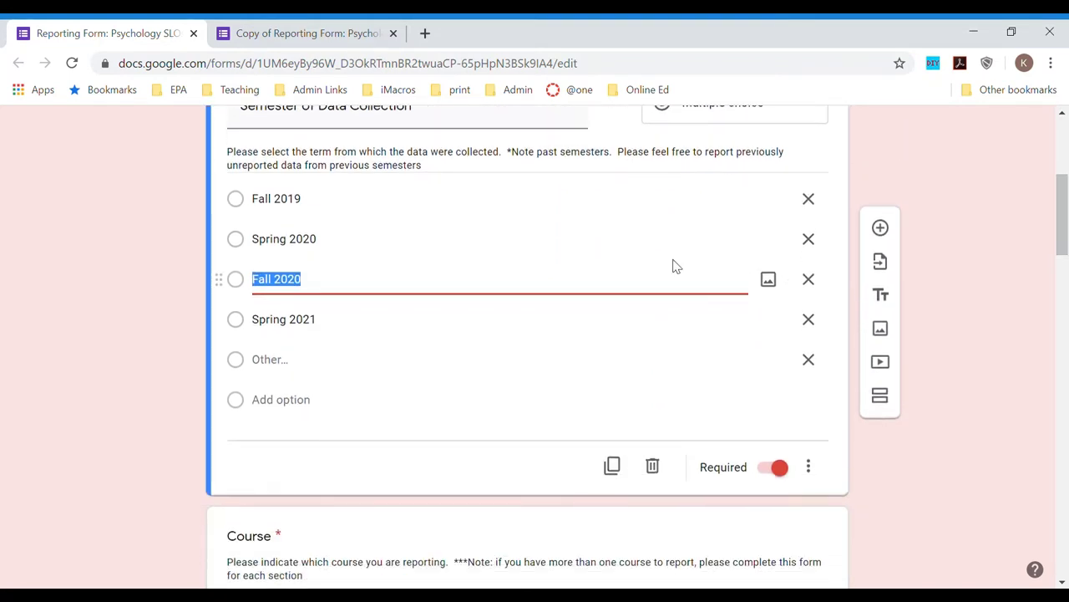
{"action": "left_click", "coordinate": [290, 407]}
{"action": "type", "text": "Fall"}
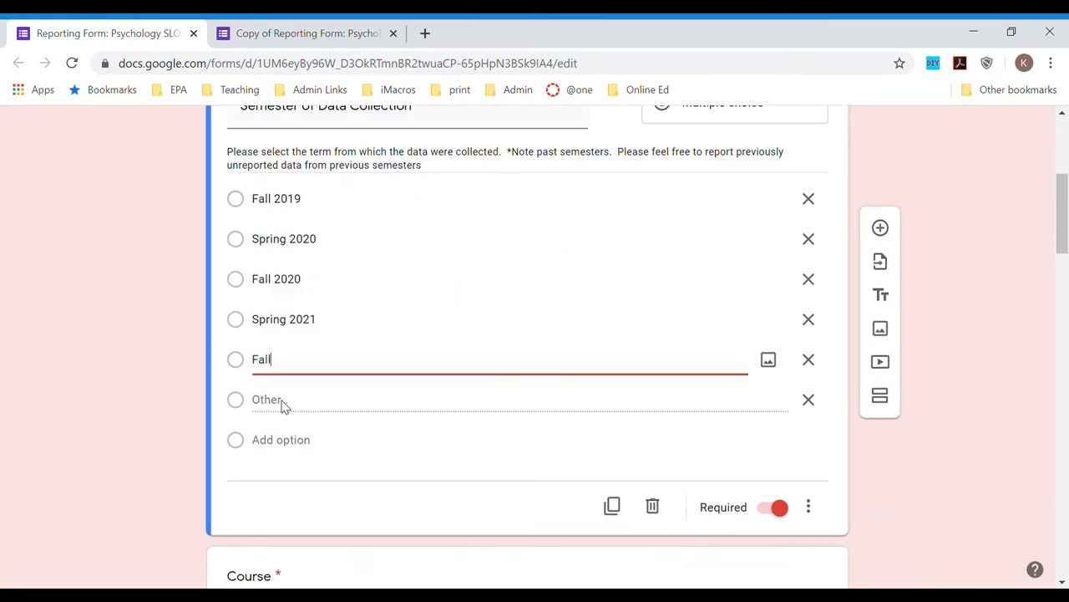
{"action": "type", "text": " 2021"}
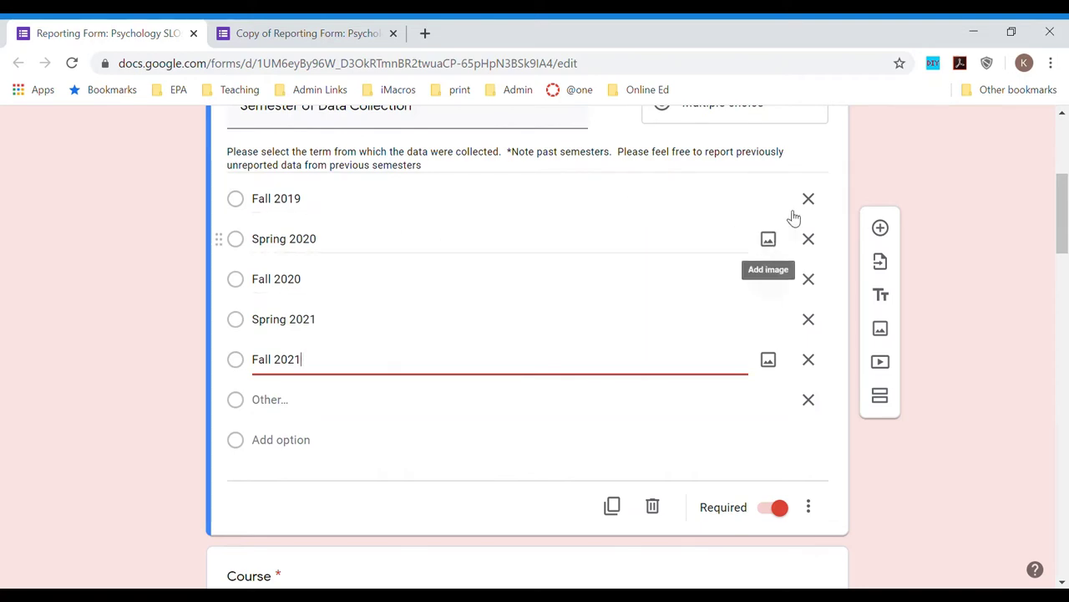
- Delete the new Fall 2021 choice and keep the Fall 2020 option reading 'Fall 2020'
{"action": "left_click", "coordinate": [809, 359]}
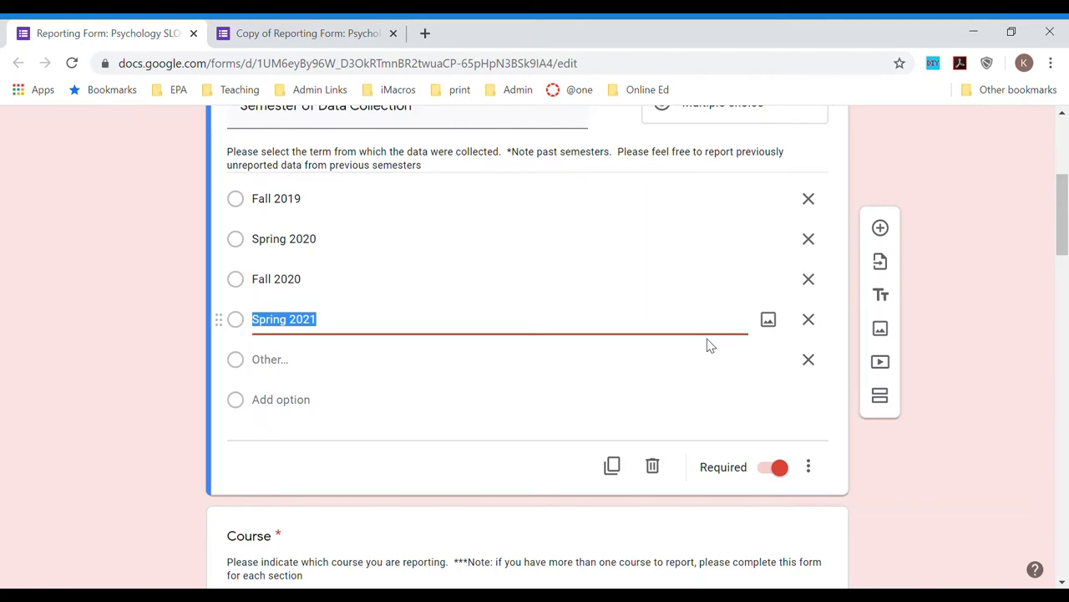
{"action": "left_click", "coordinate": [307, 291]}
{"action": "left_click", "coordinate": [307, 291]}
{"action": "key", "text": "BackSpace"}
{"action": "type", "text": "1"}
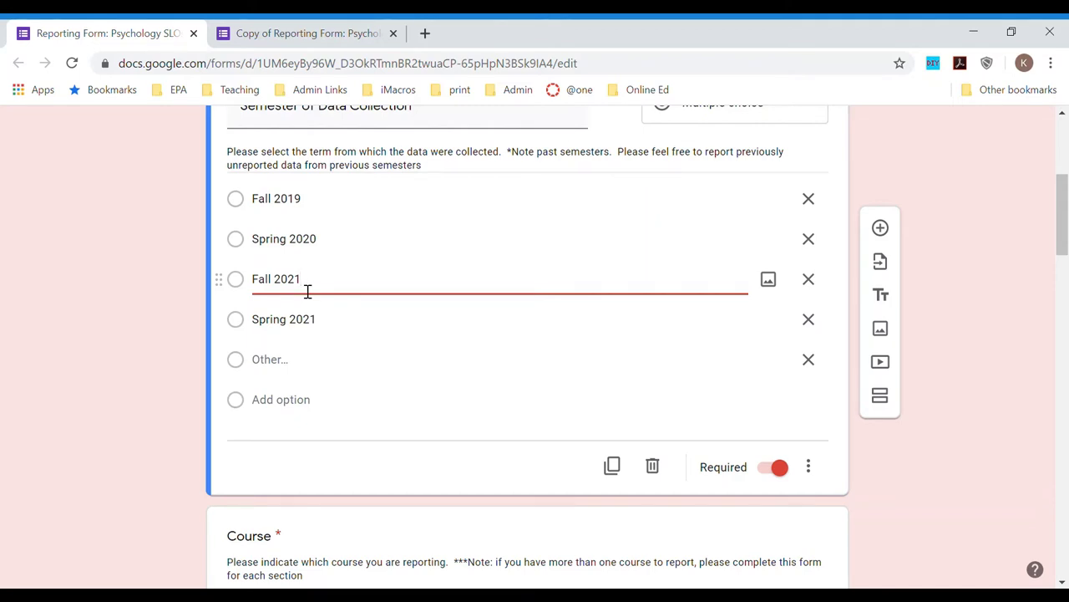
{"action": "key", "text": "BackSpace"}
{"action": "type", "text": "0"}
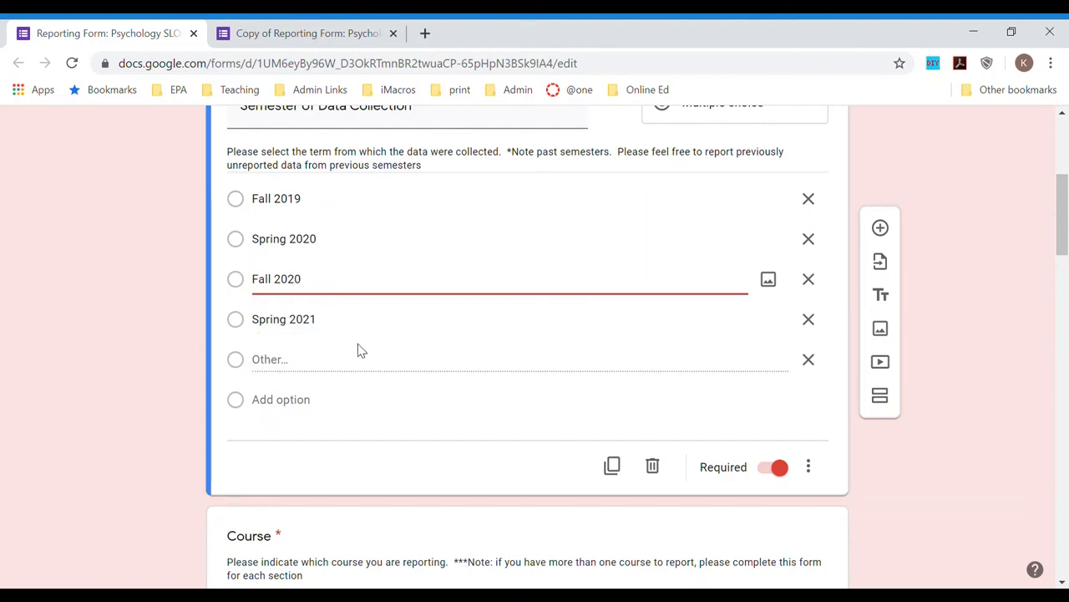
{"action": "left_click", "coordinate": [166, 393]}
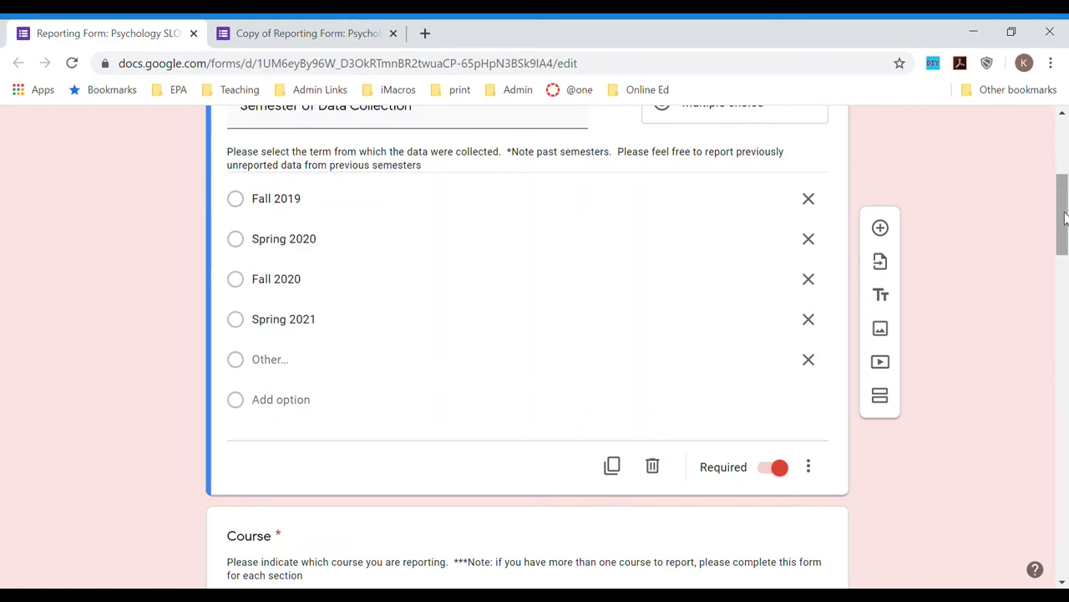
- Scroll to the Course question and open its Psyc 1 through Psyc 44 choices for editing
{"action": "left_click_drag", "start_coordinate": [1064, 217], "coordinate": [1058, 286]}
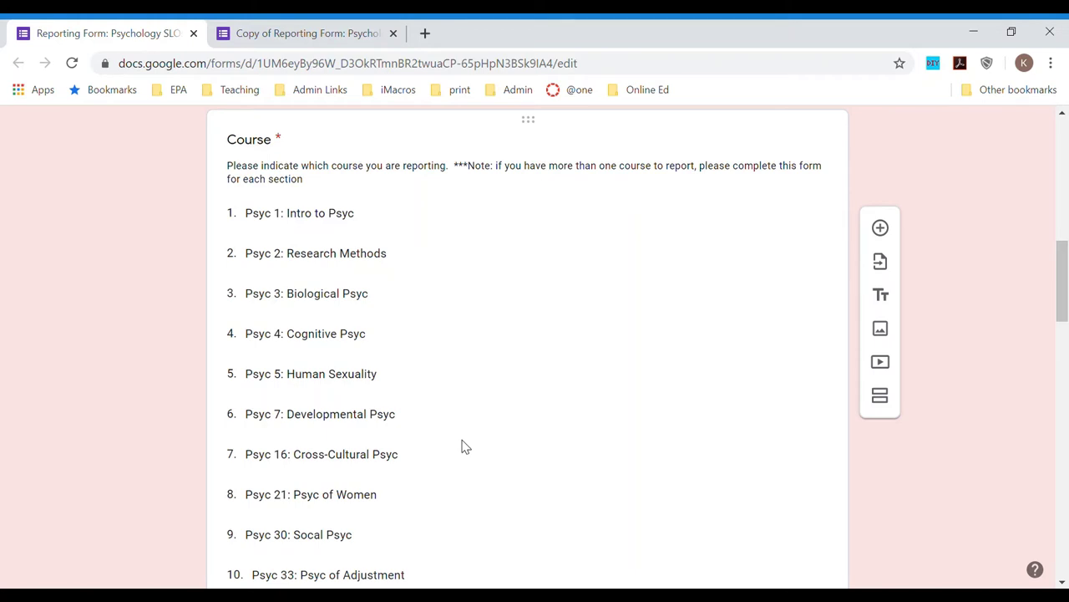
{"action": "left_click", "coordinate": [383, 219]}
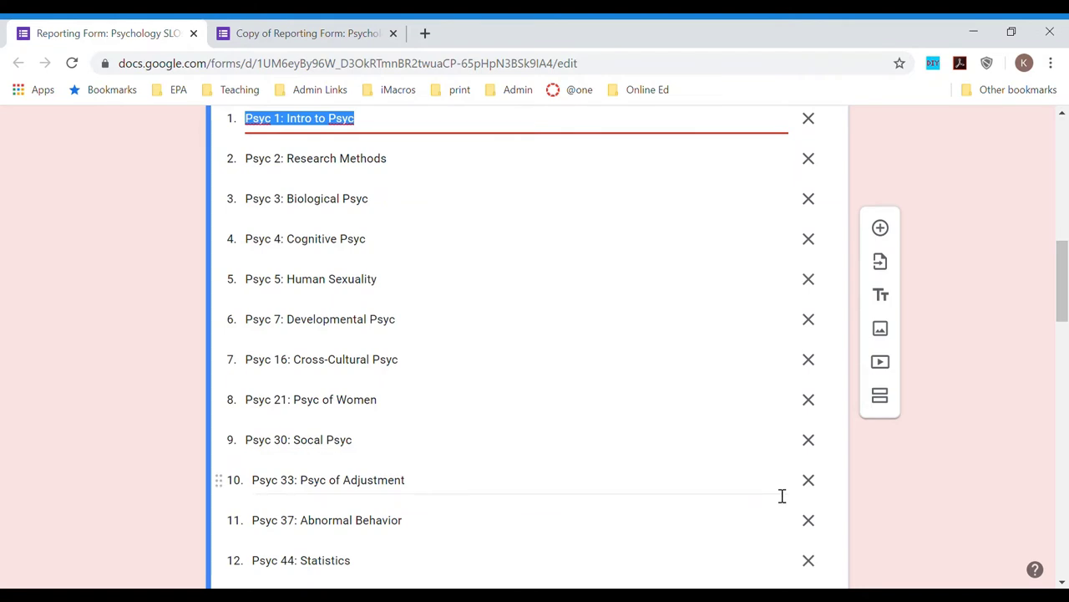
{"action": "left_click", "coordinate": [983, 481]}
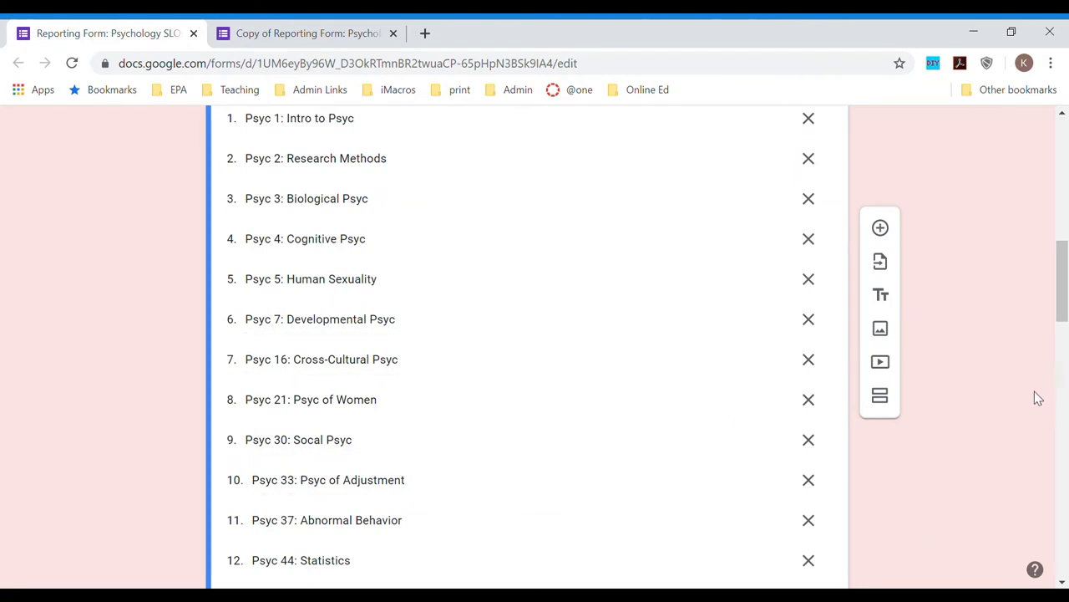
- Scroll past the course and delivery-mode questions to the Ticket number question
{"action": "left_click_drag", "start_coordinate": [1066, 294], "coordinate": [1066, 397]}
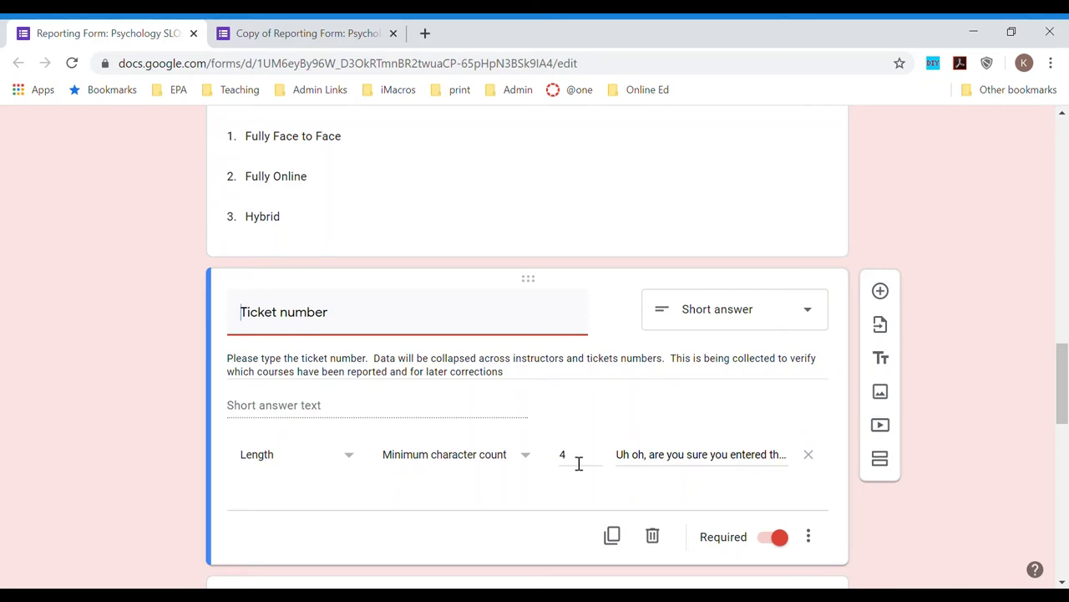
{"action": "left_click", "coordinate": [658, 461]}
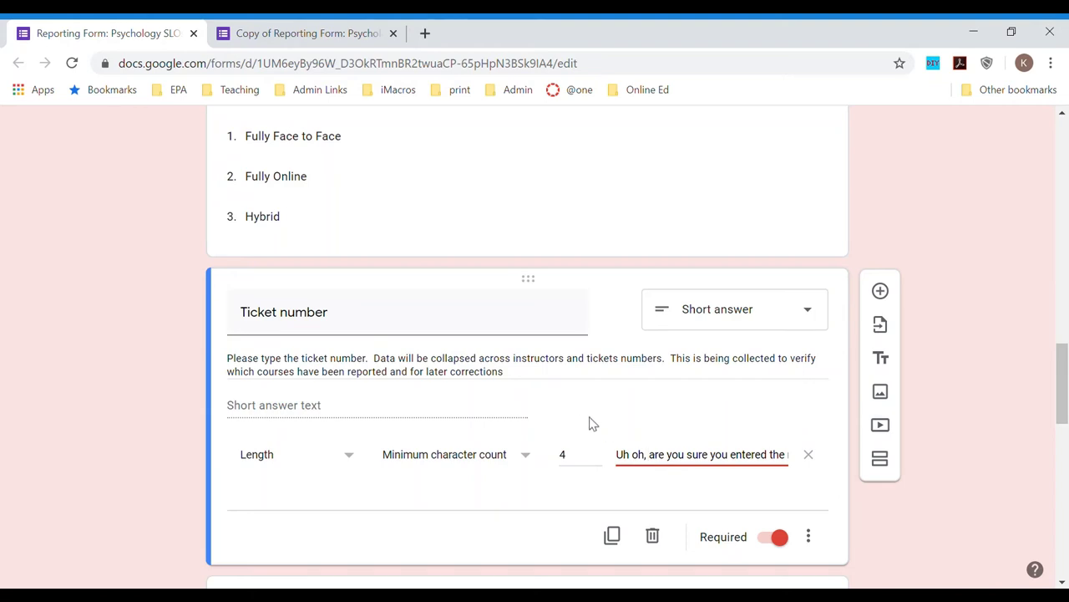
{"action": "left_click", "coordinate": [579, 466]}
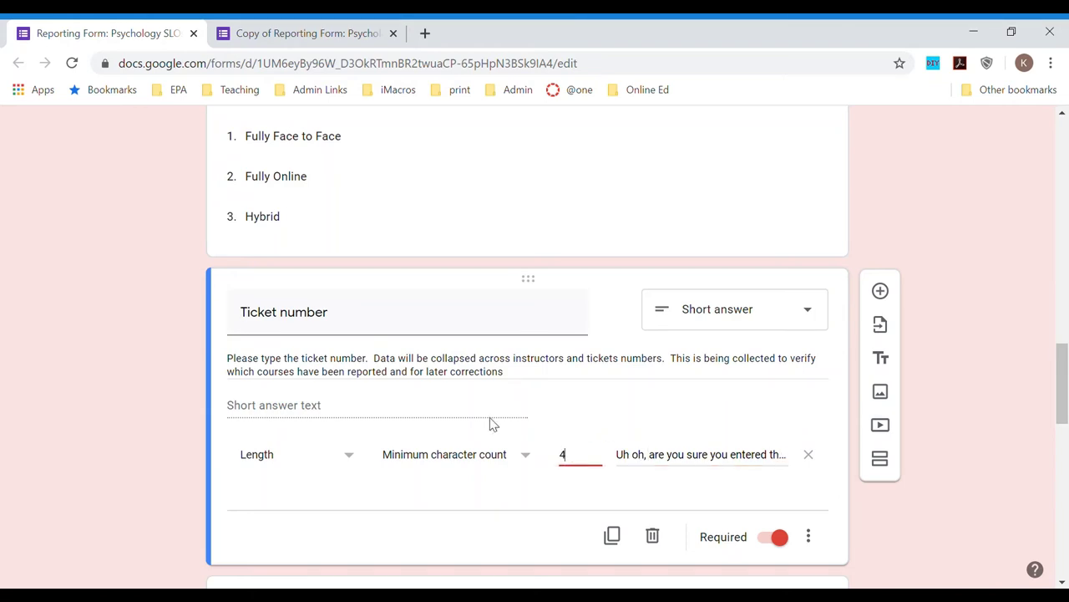
{"action": "left_click", "coordinate": [324, 406]}
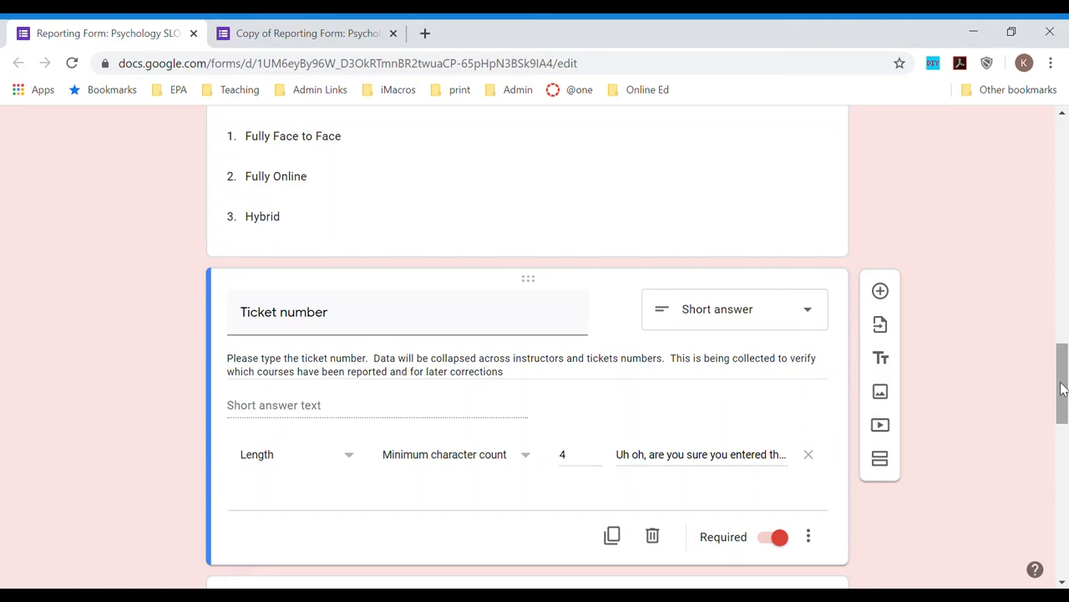
- Scroll to the Type of assignment question and open it for editing via Writing Assignment
{"action": "left_click_drag", "start_coordinate": [1063, 389], "coordinate": [1063, 400]}
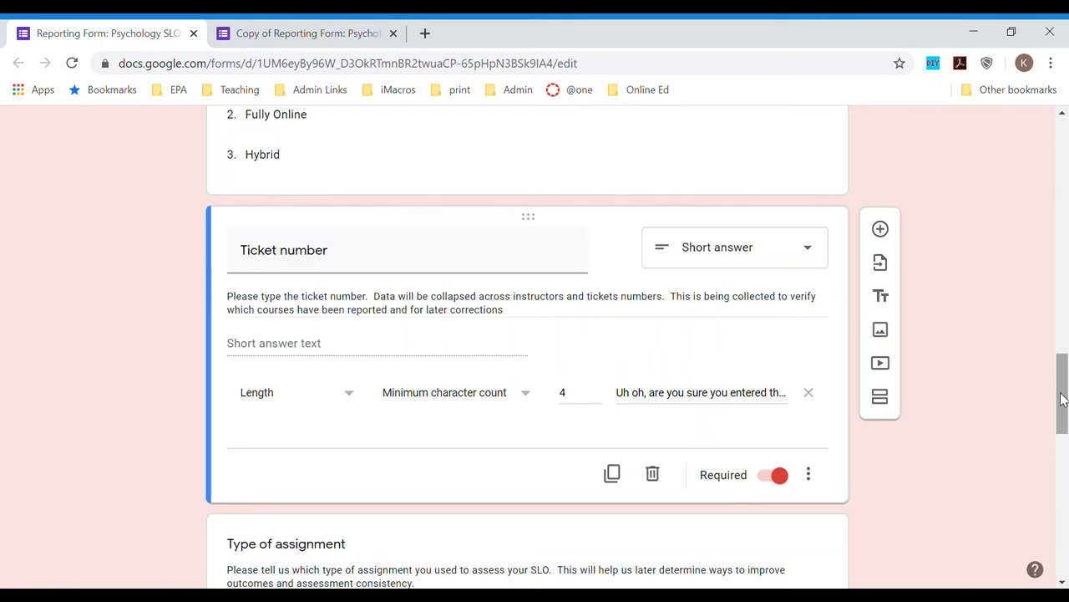
{"action": "left_click_drag", "start_coordinate": [1063, 400], "coordinate": [1063, 460]}
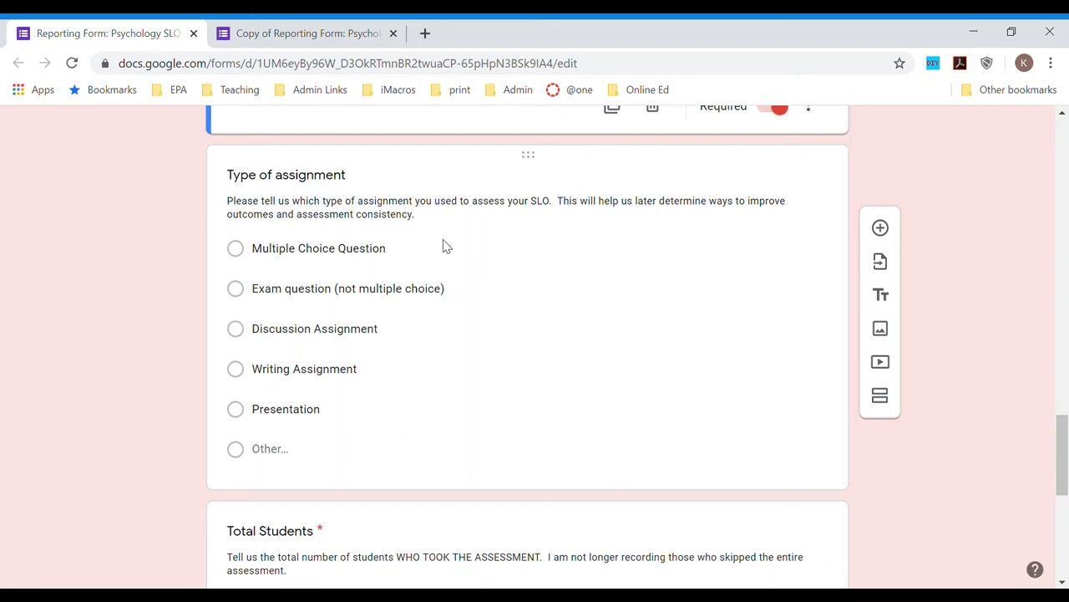
{"action": "left_click", "coordinate": [635, 361]}
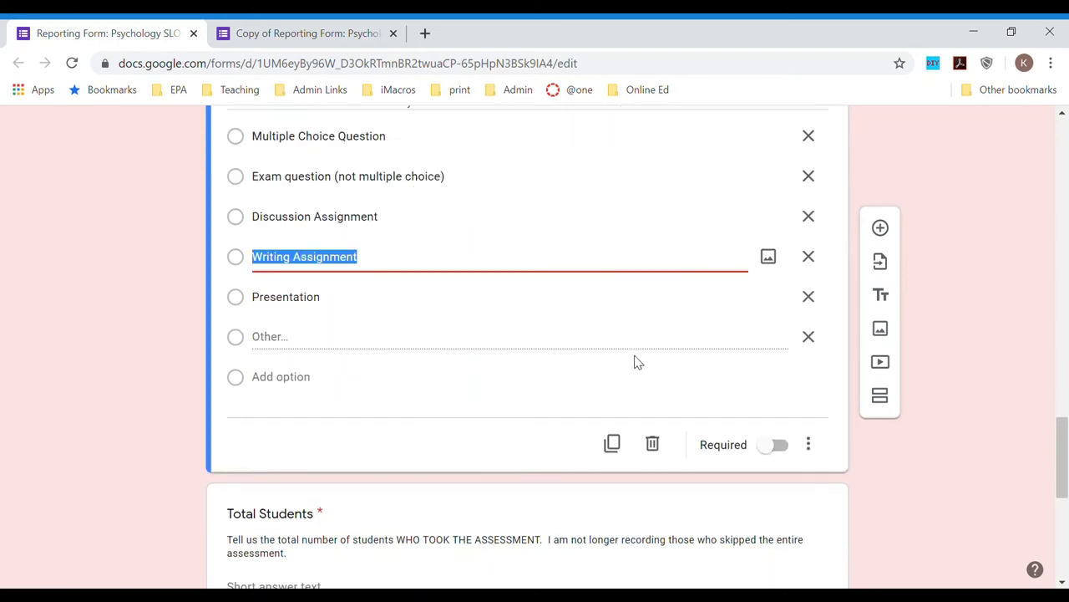
{"action": "left_click", "coordinate": [153, 200]}
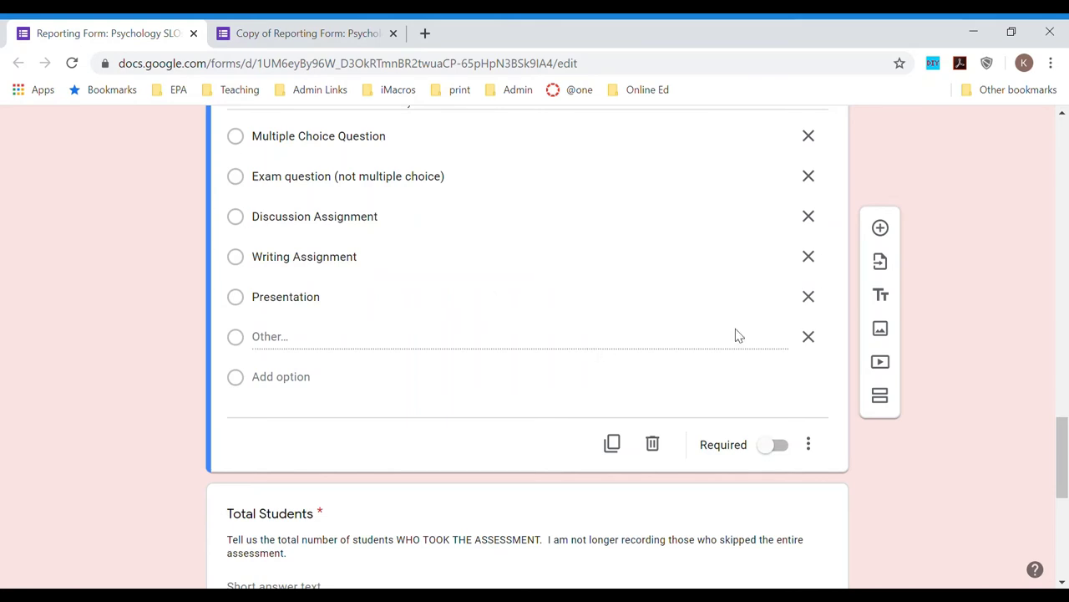
{"action": "left_click_drag", "start_coordinate": [1058, 447], "coordinate": [1064, 503]}
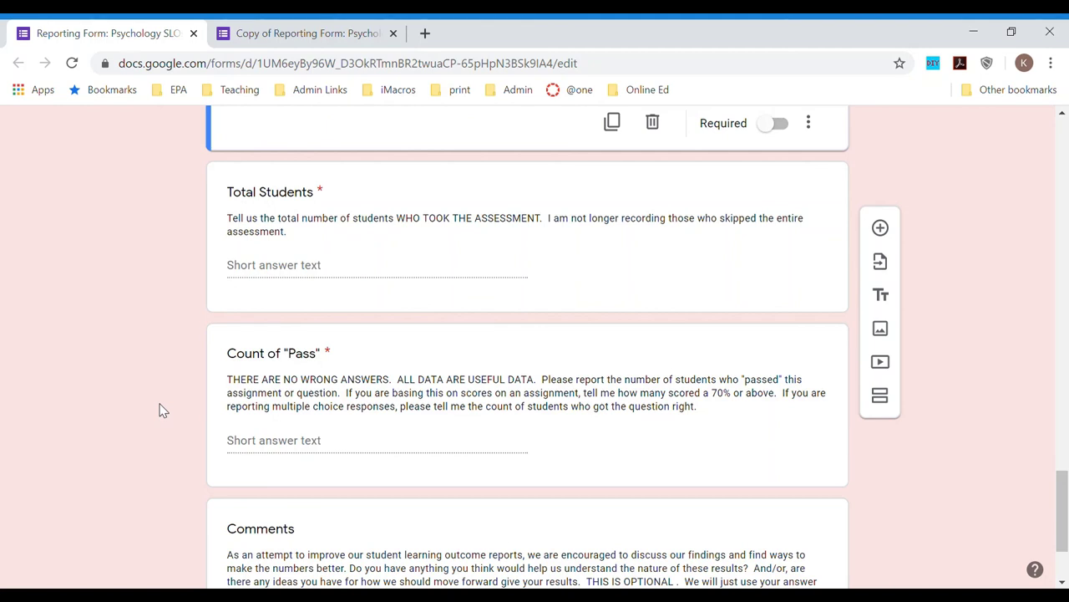
{"action": "scroll", "coordinate": [163, 409], "scroll_direction": "down", "scroll_amount": 3}
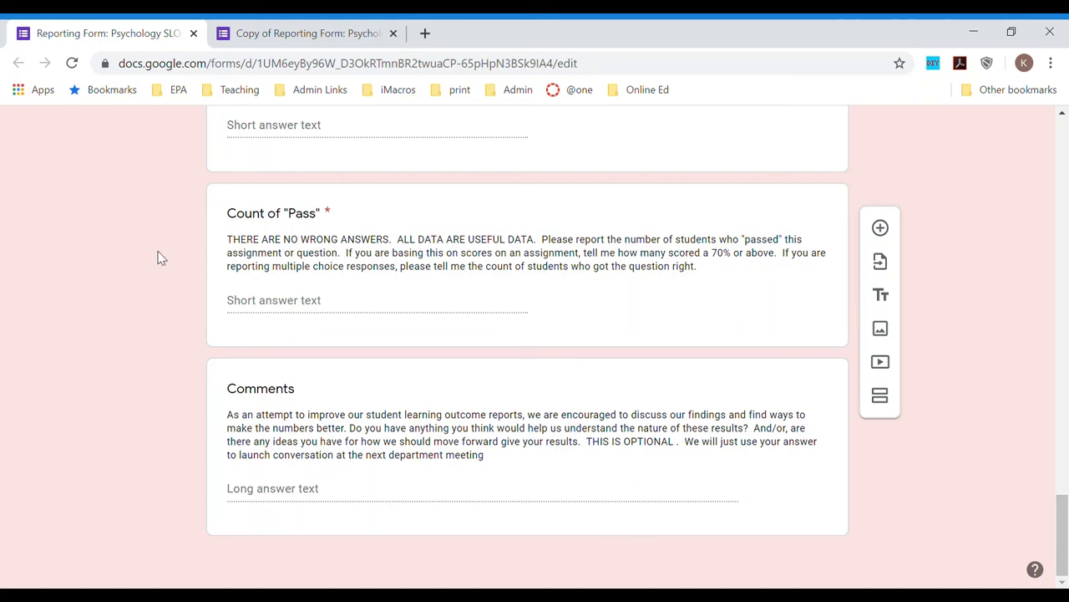
{"action": "scroll", "coordinate": [161, 257], "scroll_direction": "up", "scroll_amount": 5}
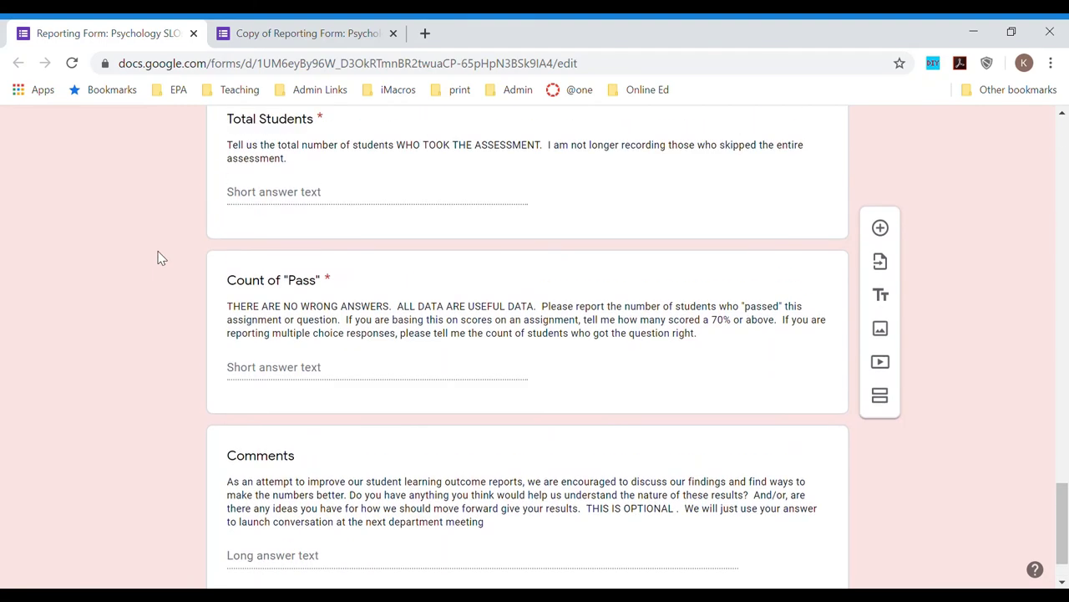
{"action": "scroll", "coordinate": [161, 258], "scroll_direction": "up", "scroll_amount": 20}
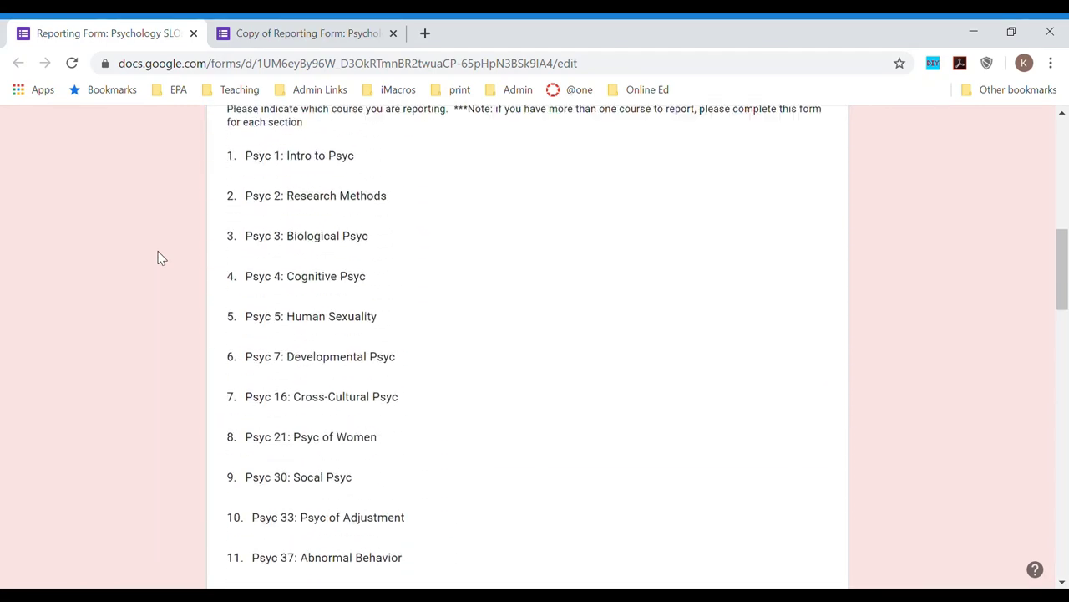
{"action": "scroll", "coordinate": [161, 257], "scroll_direction": "up", "scroll_amount": 3}
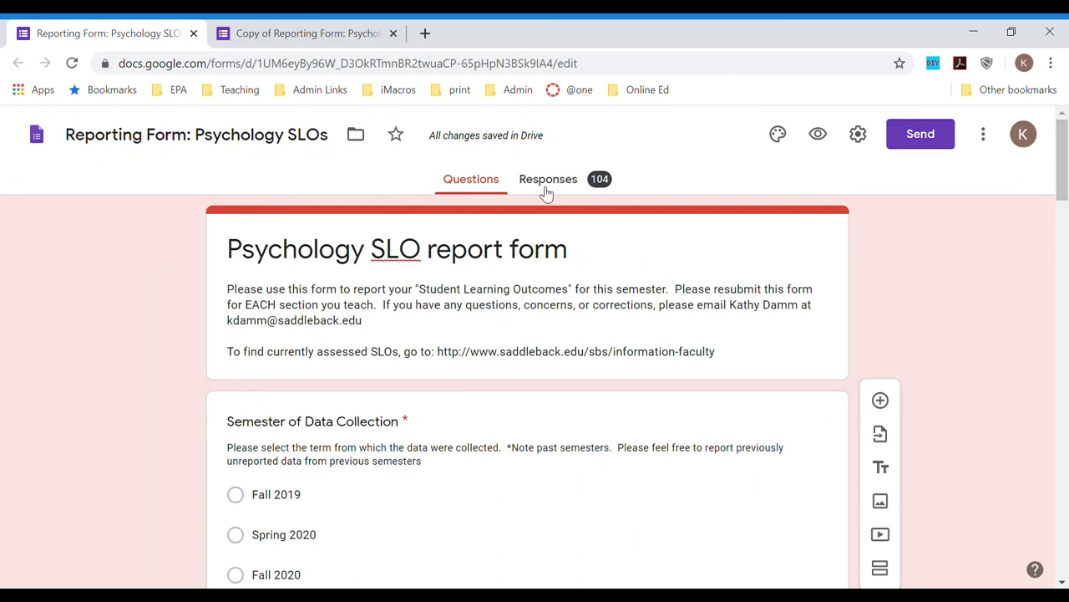